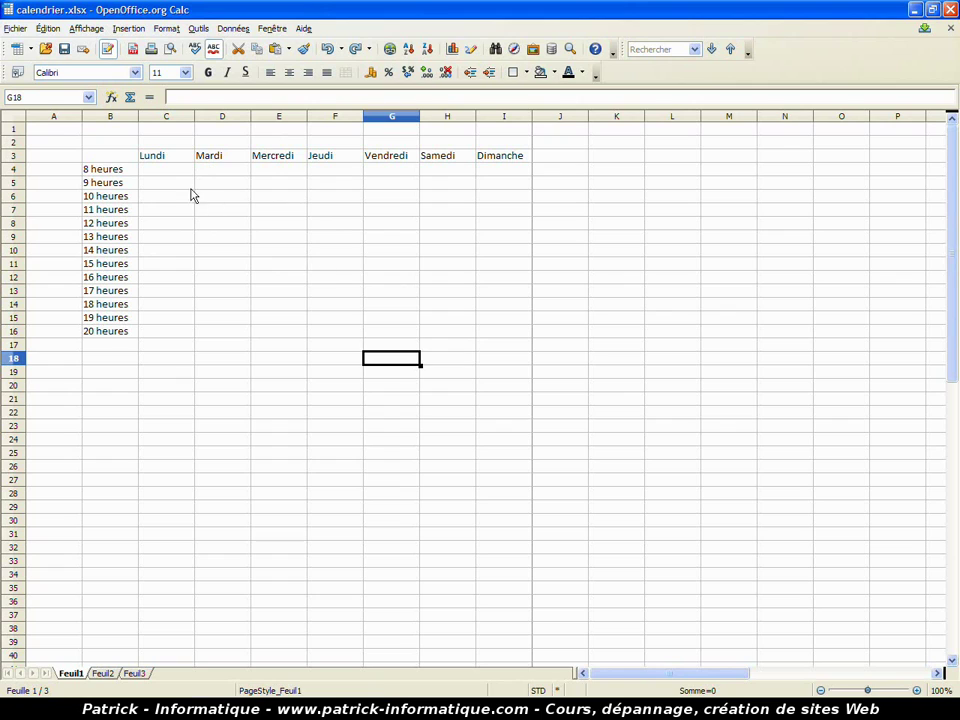
- Apply full grid borders, outer and inner, to the range C3:I16 with the day headers
drag(163, 160, 503, 336)
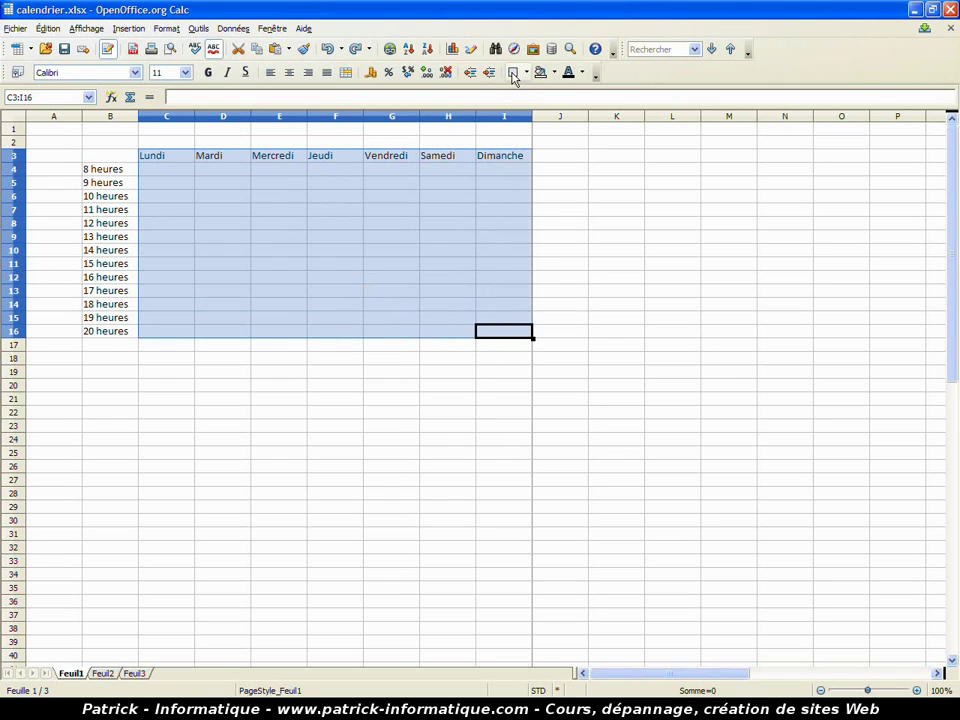
click(515, 79)
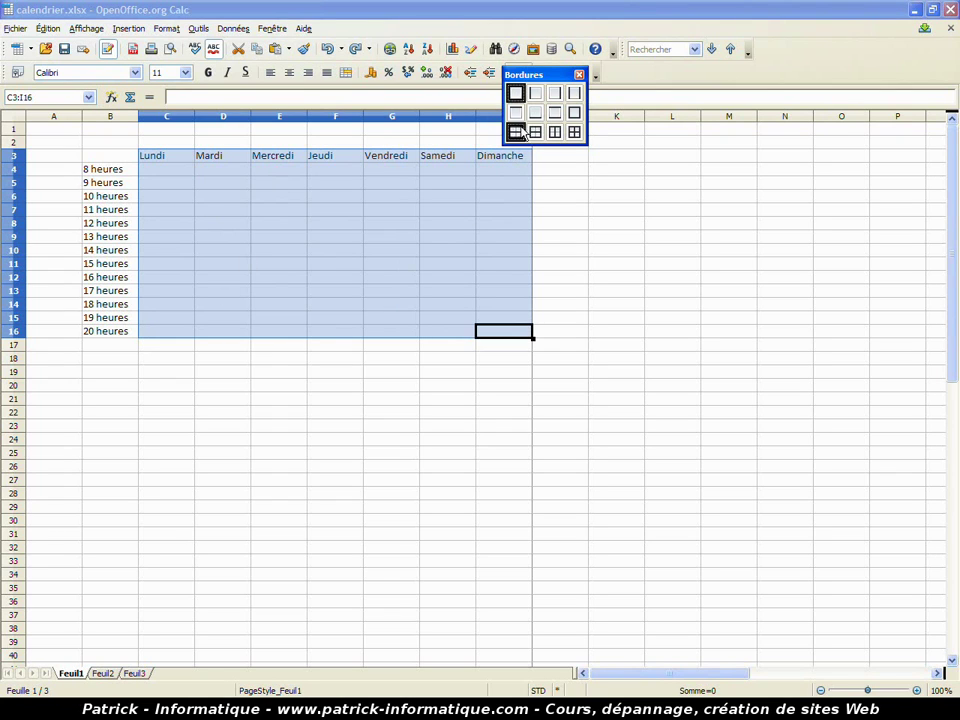
click(576, 136)
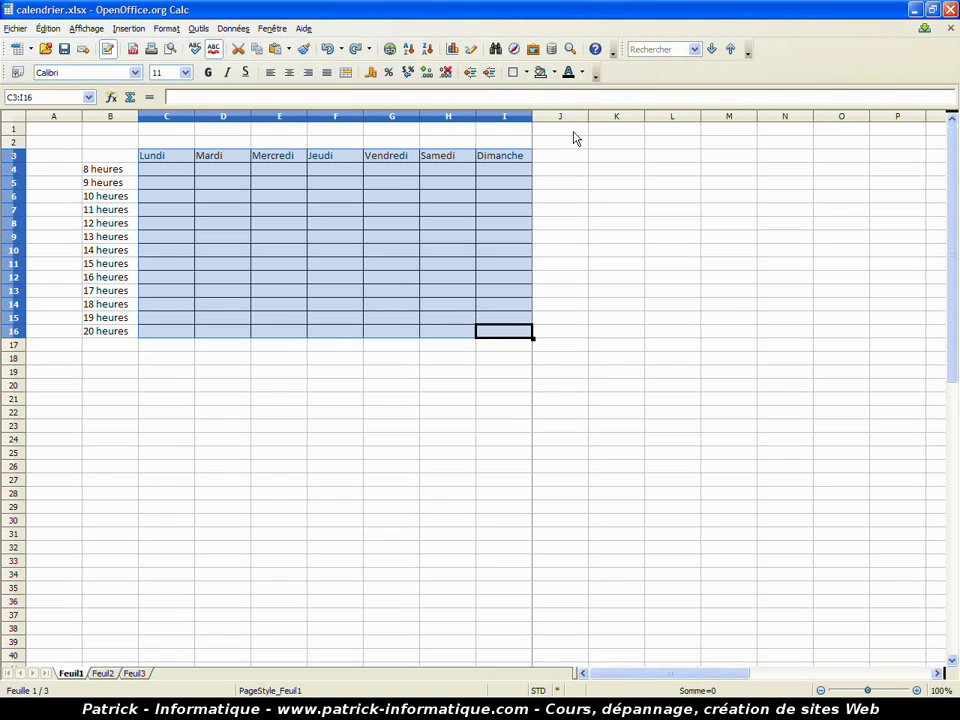
click(625, 227)
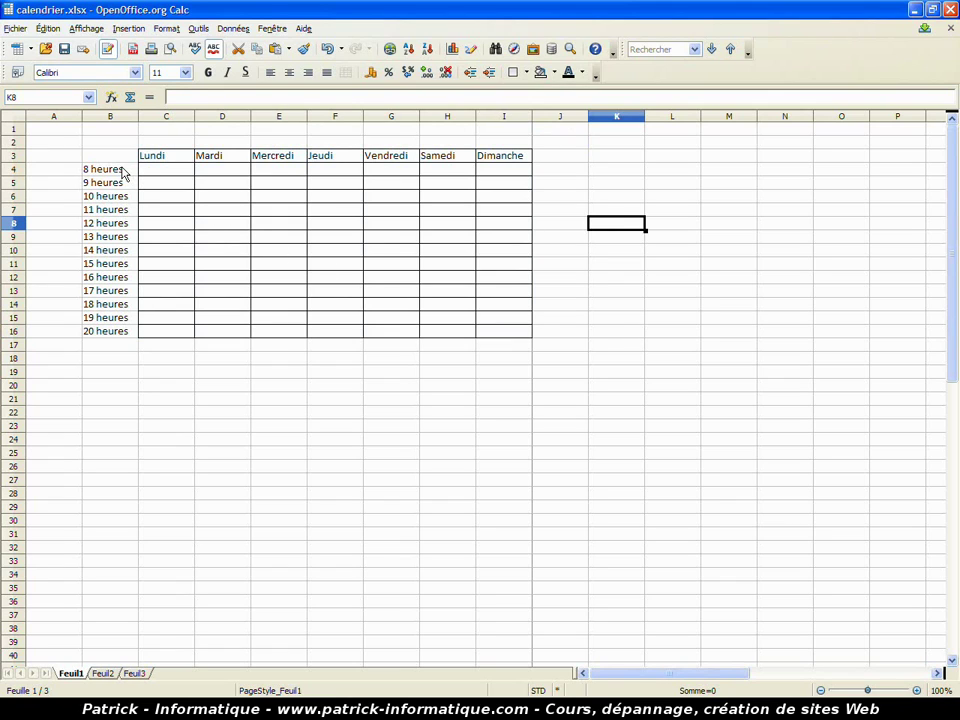
- Apply full grid borders to the hour labels in B4:B16
drag(123, 174, 115, 336)
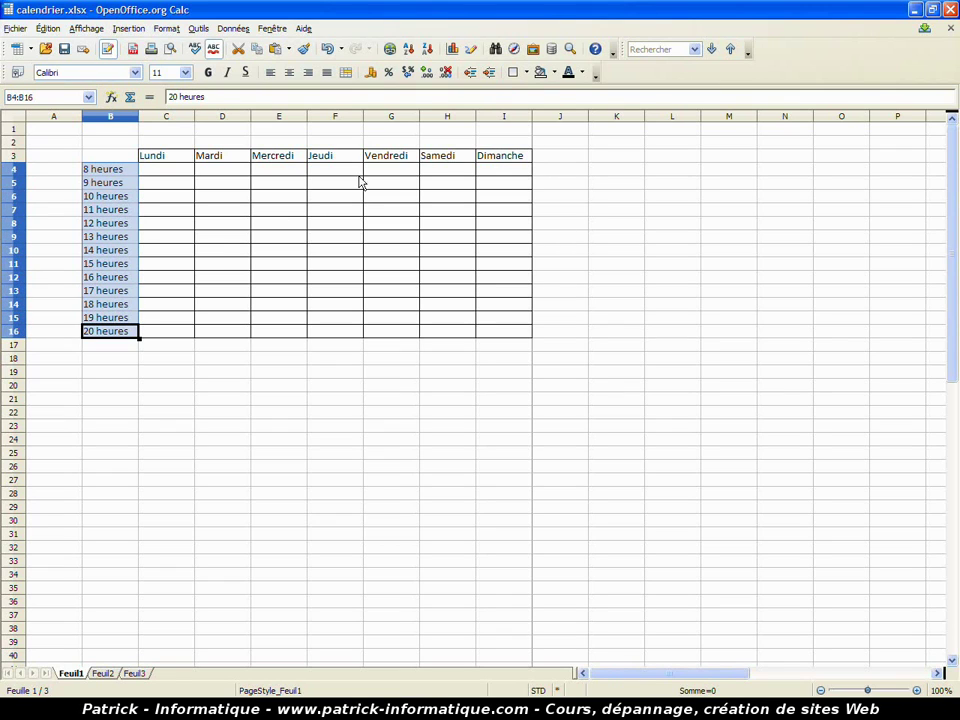
click(514, 76)
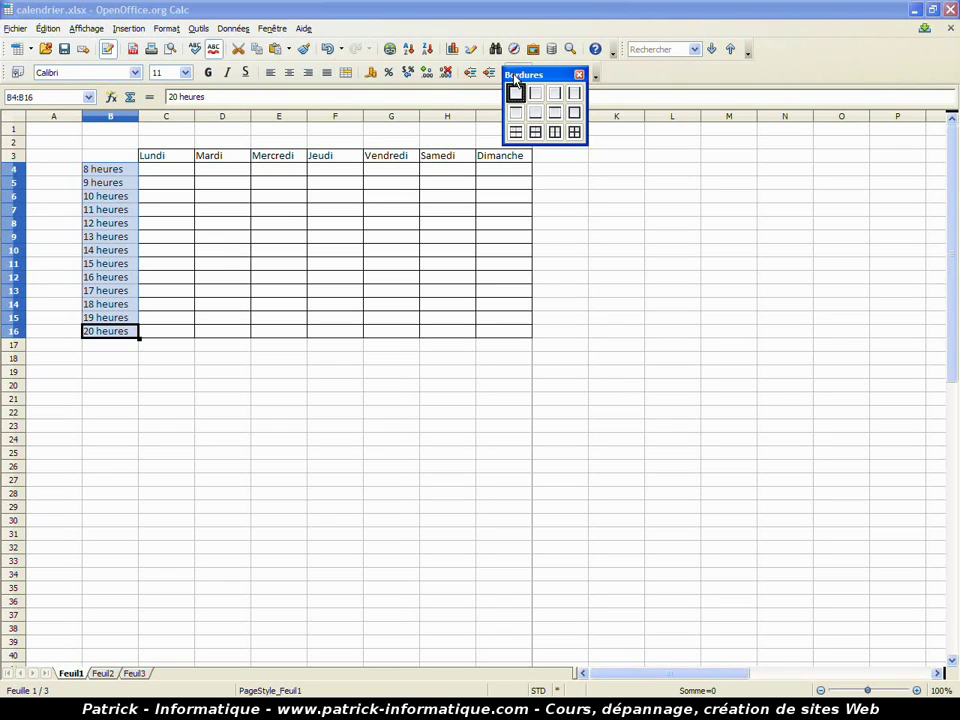
click(575, 133)
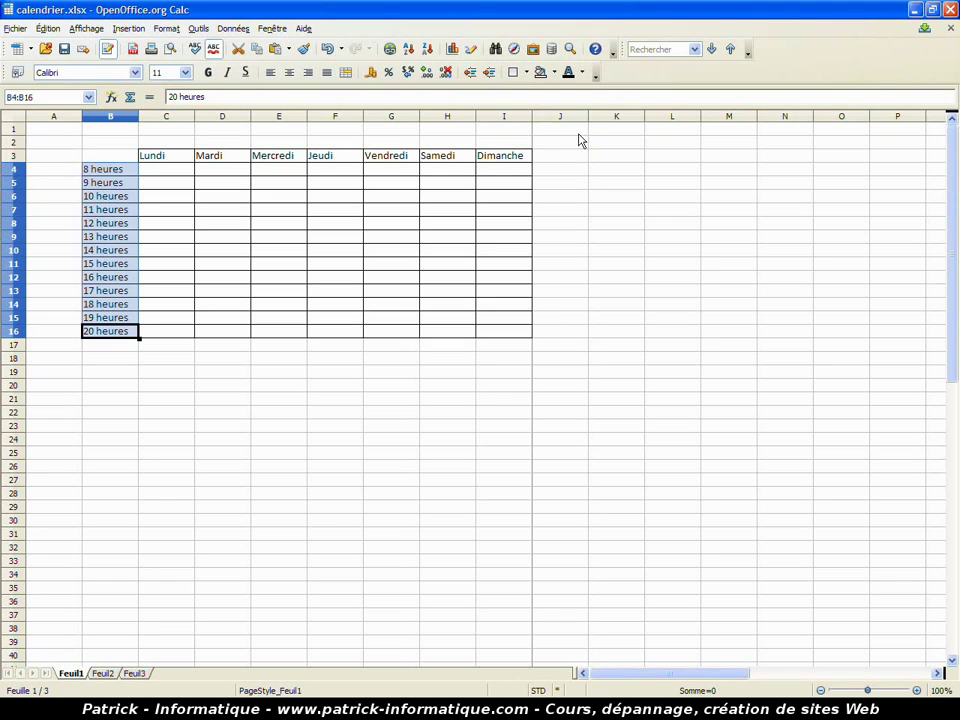
click(637, 306)
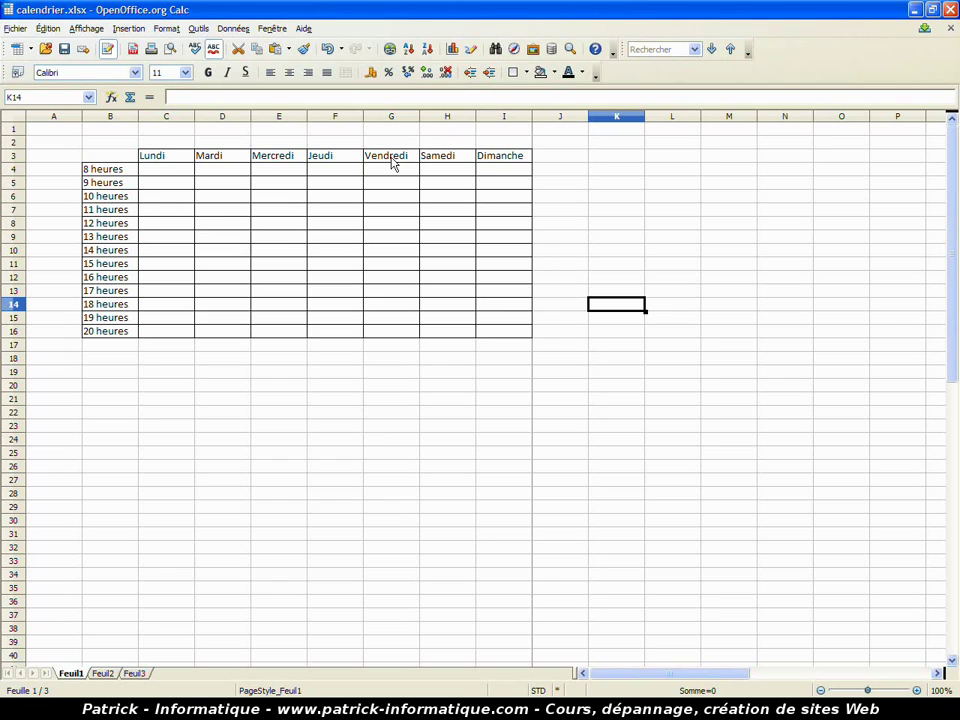
click(514, 72)
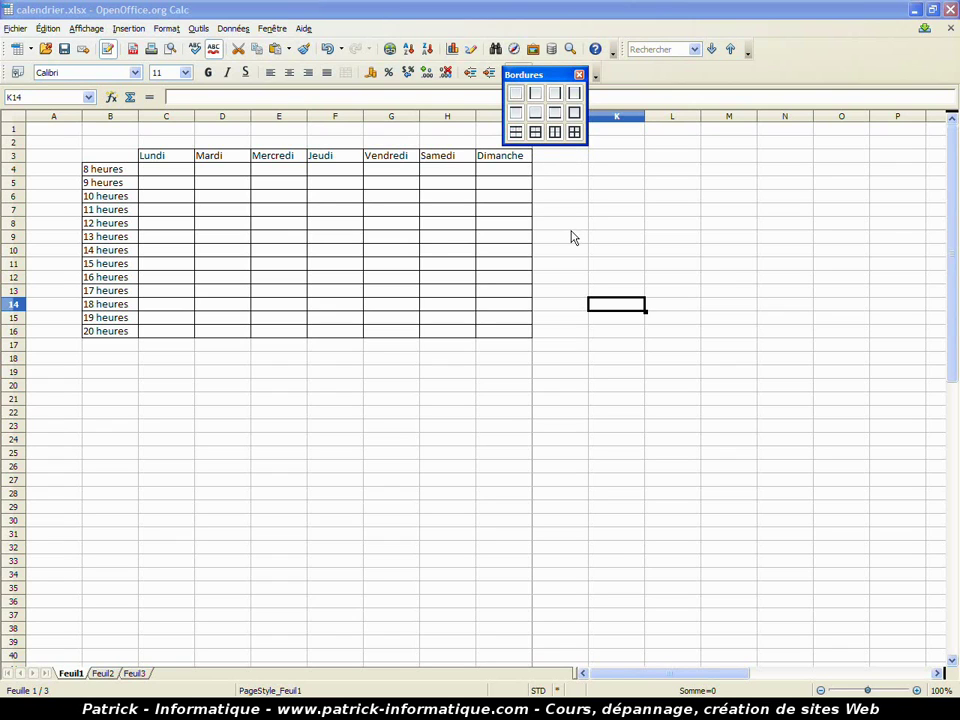
key(ctrl+s)
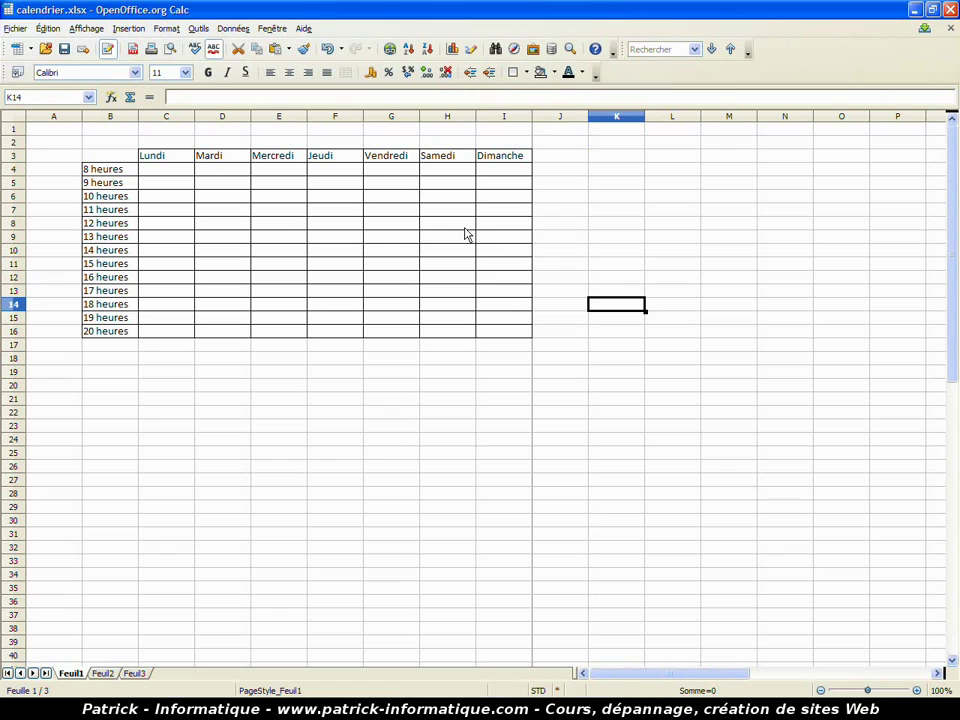
click(441, 226)
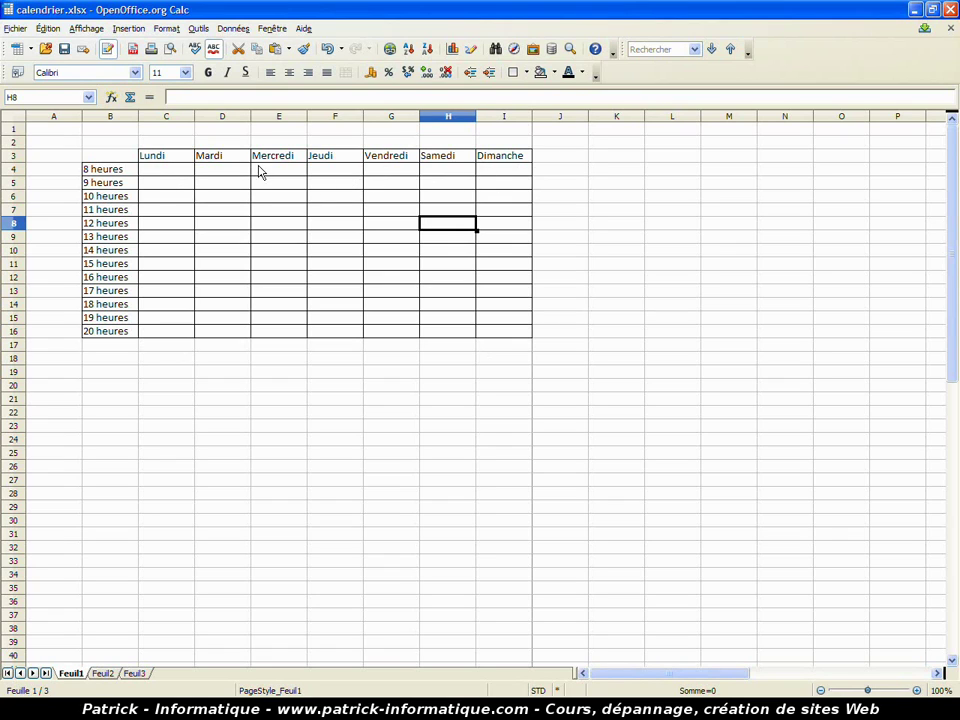
- Open the border formatting for C4:I16 and set all its border lines to the 2,50 pt style
click(182, 172)
drag(182, 172, 508, 343)
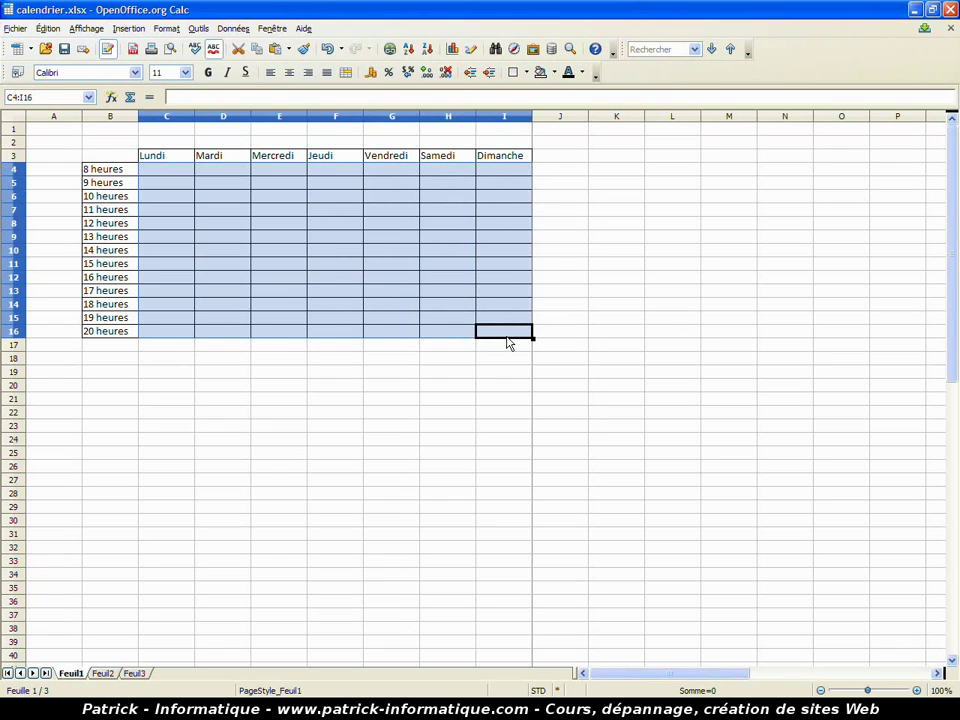
right_click(298, 229)
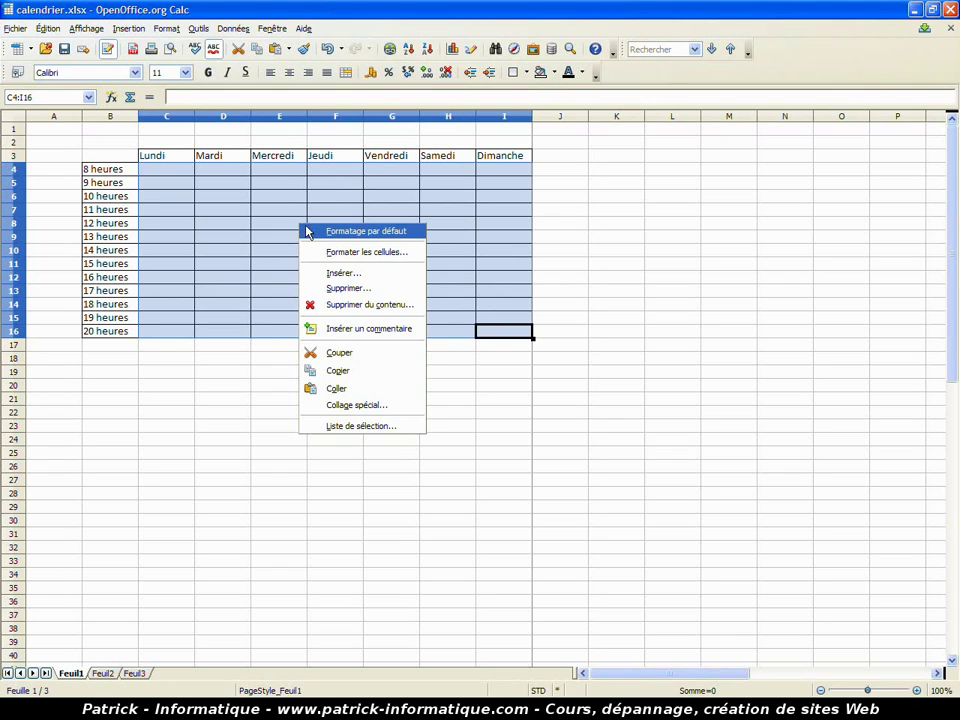
click(352, 256)
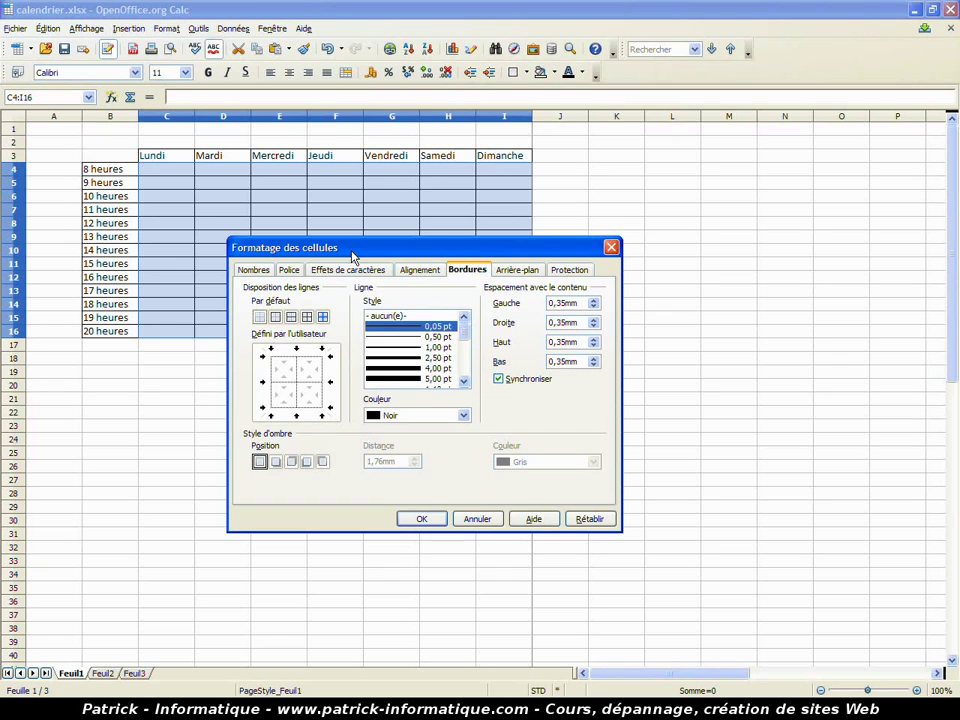
drag(498, 254, 497, 242)
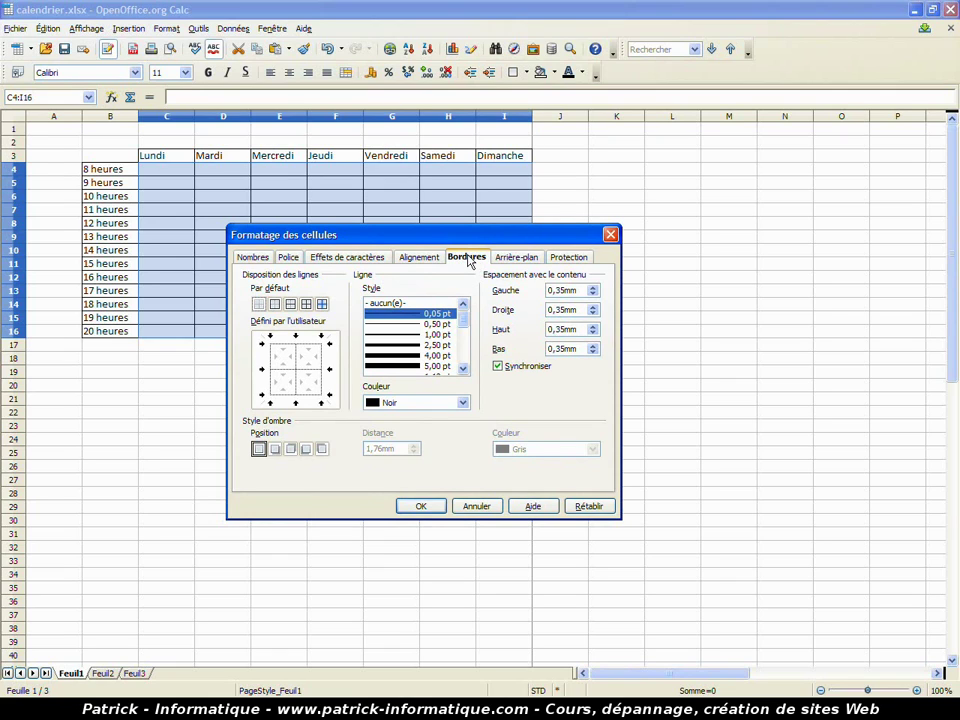
click(400, 345)
- Look through the available border line styles, from the thinnest to the thickest double lines
click(463, 369)
click(463, 369)
click(463, 369)
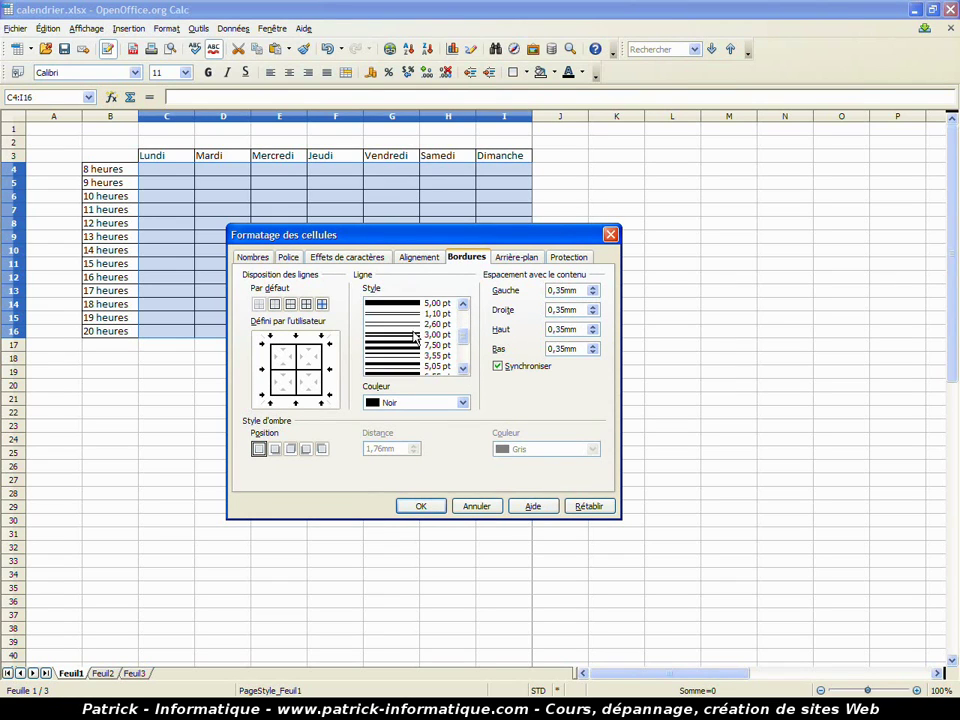
click(463, 369)
click(463, 369)
click(463, 369)
click(463, 369)
click(463, 369)
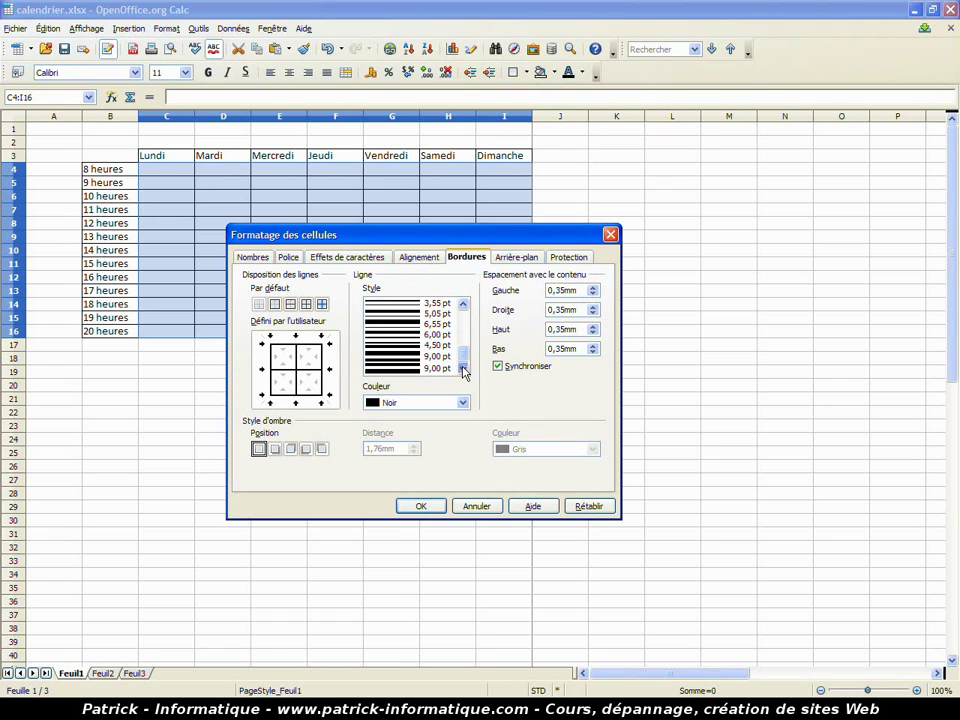
drag(463, 352, 462, 314)
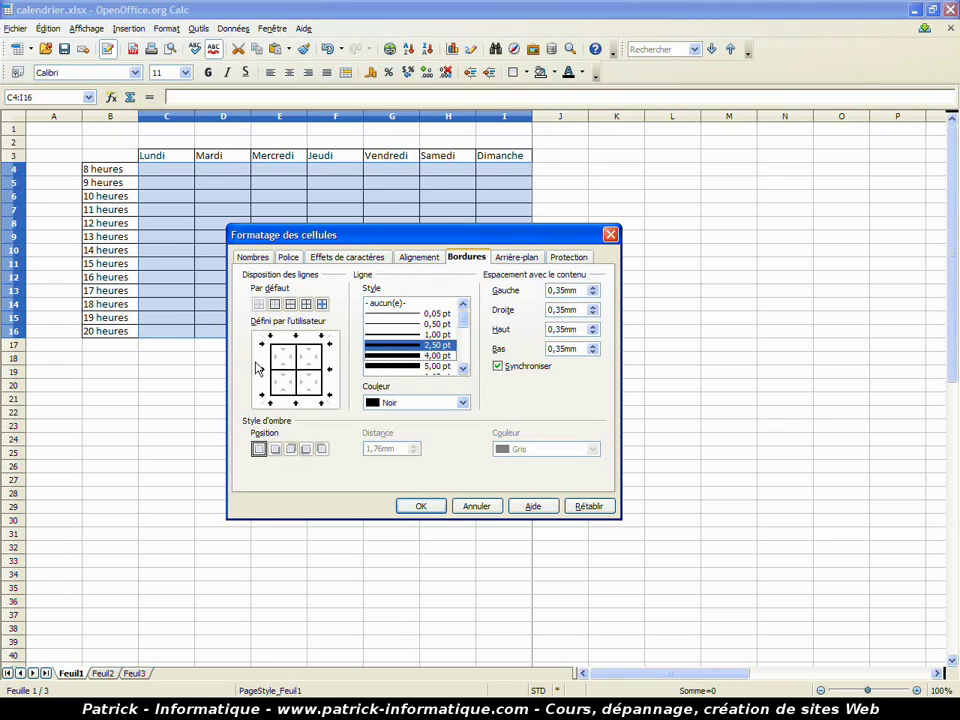
- Remove the inner horizontal lines of C4:I16, set the inner vertical lines to 0,05 pt, and apply the borders
click(283, 370)
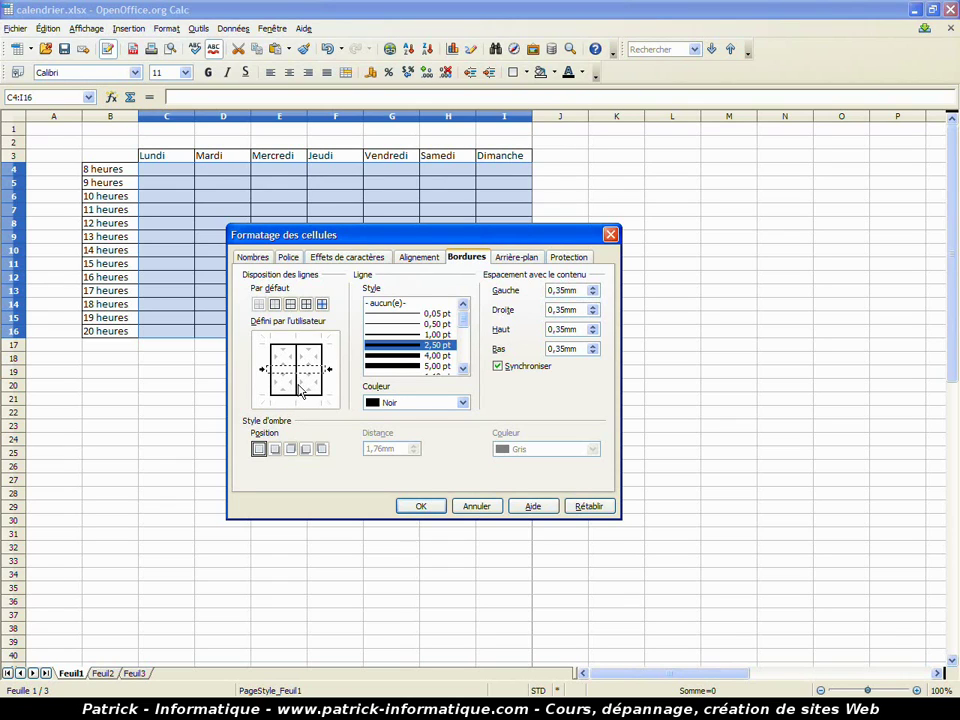
click(297, 362)
click(395, 313)
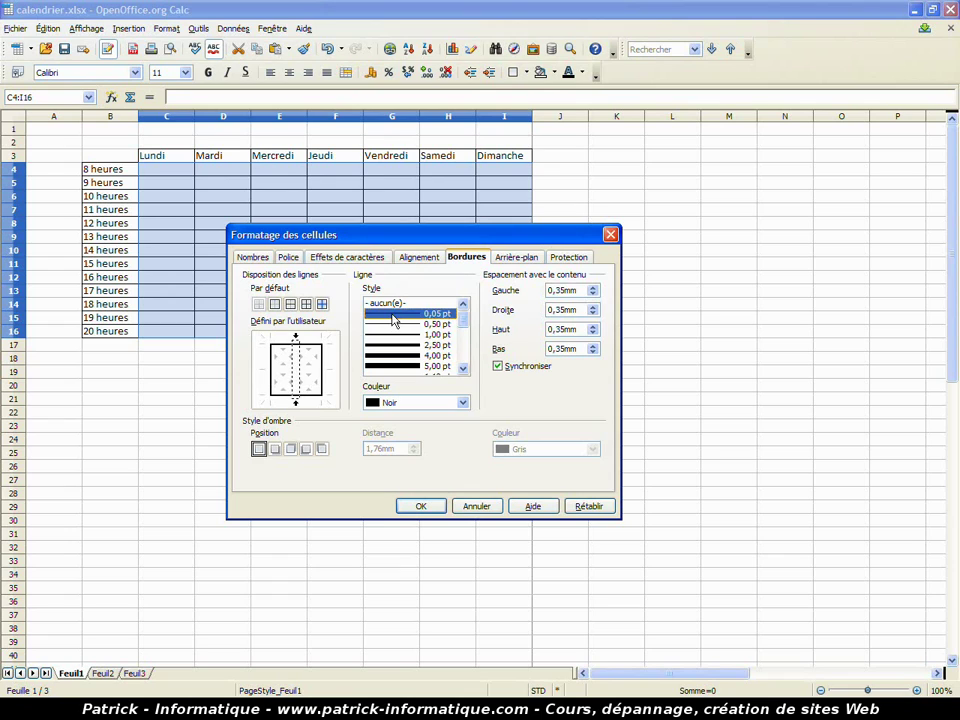
click(296, 367)
click(437, 510)
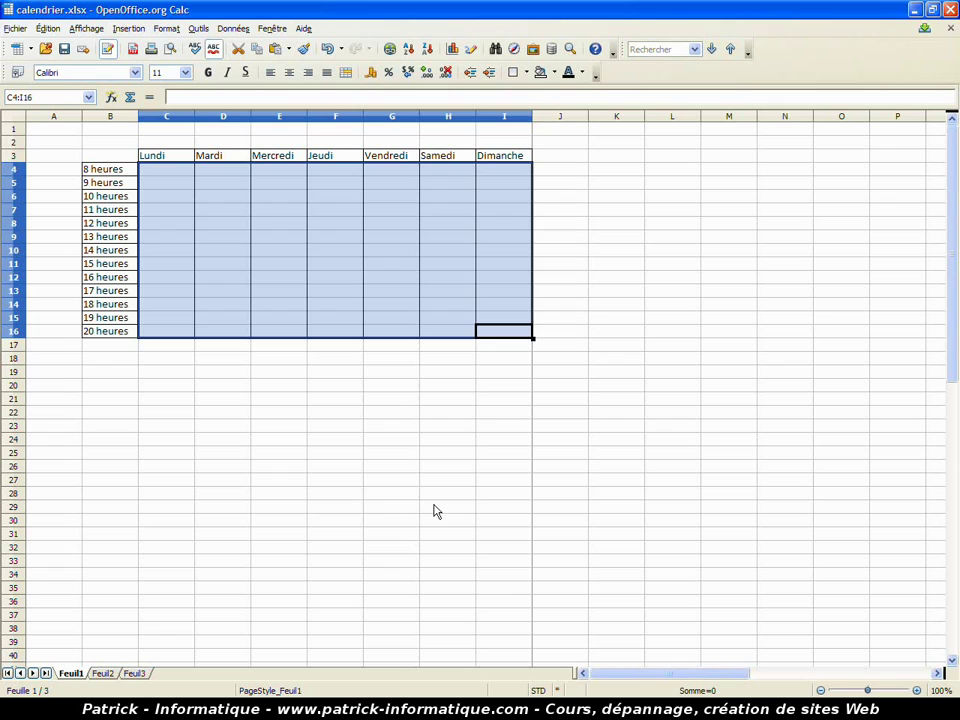
click(372, 428)
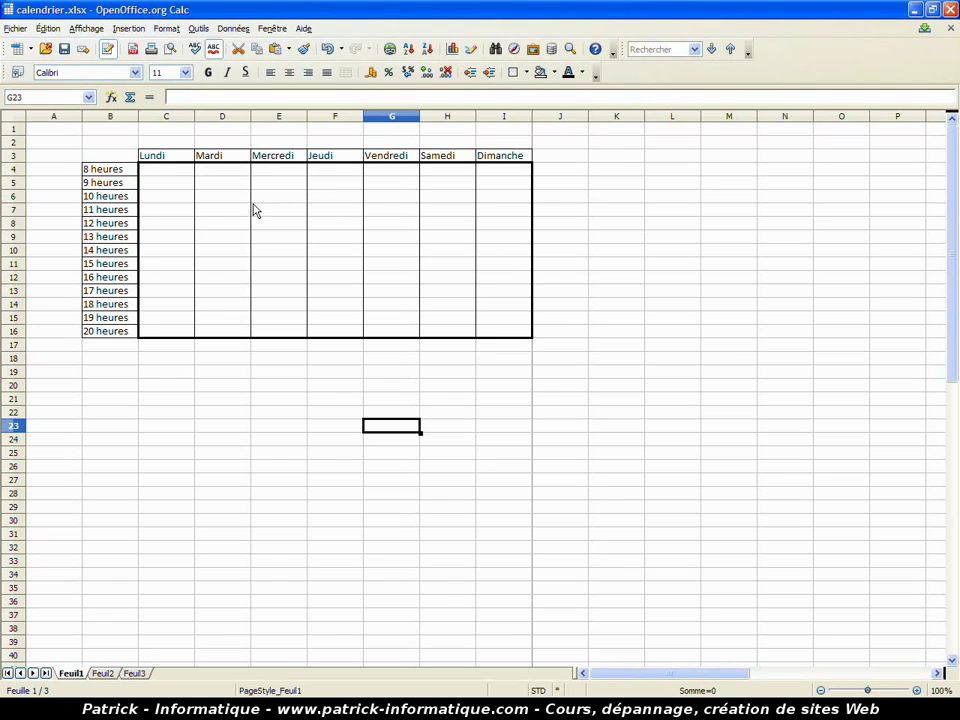
- Format the left border of C4:I16 as a 2,50 pt line in Rouge clair and apply it
click(189, 177)
drag(189, 177, 502, 340)
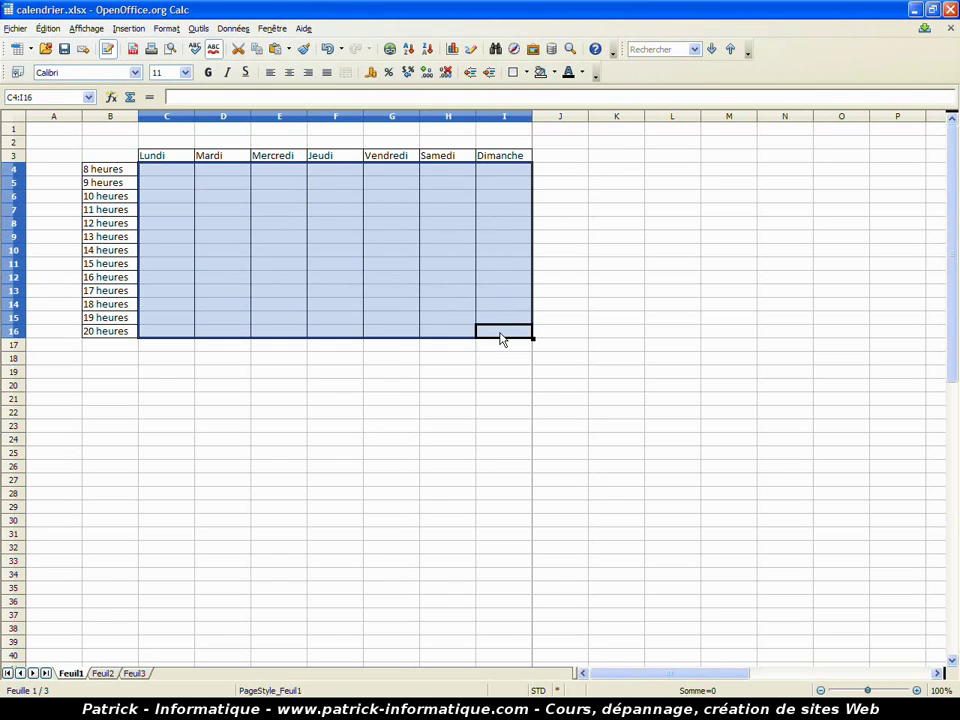
right_click(336, 240)
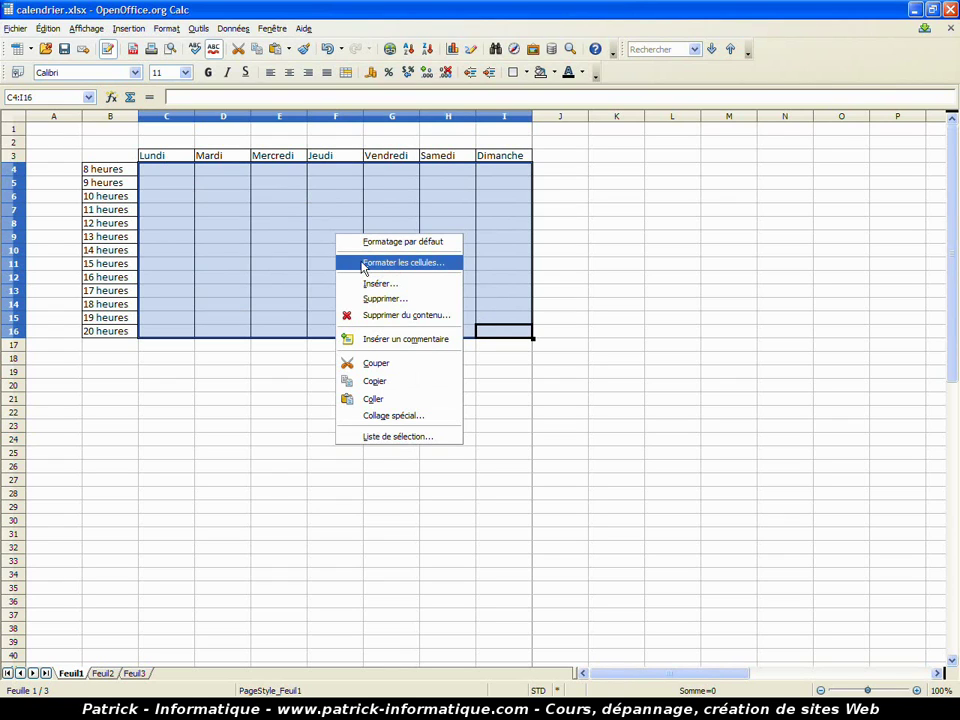
click(382, 264)
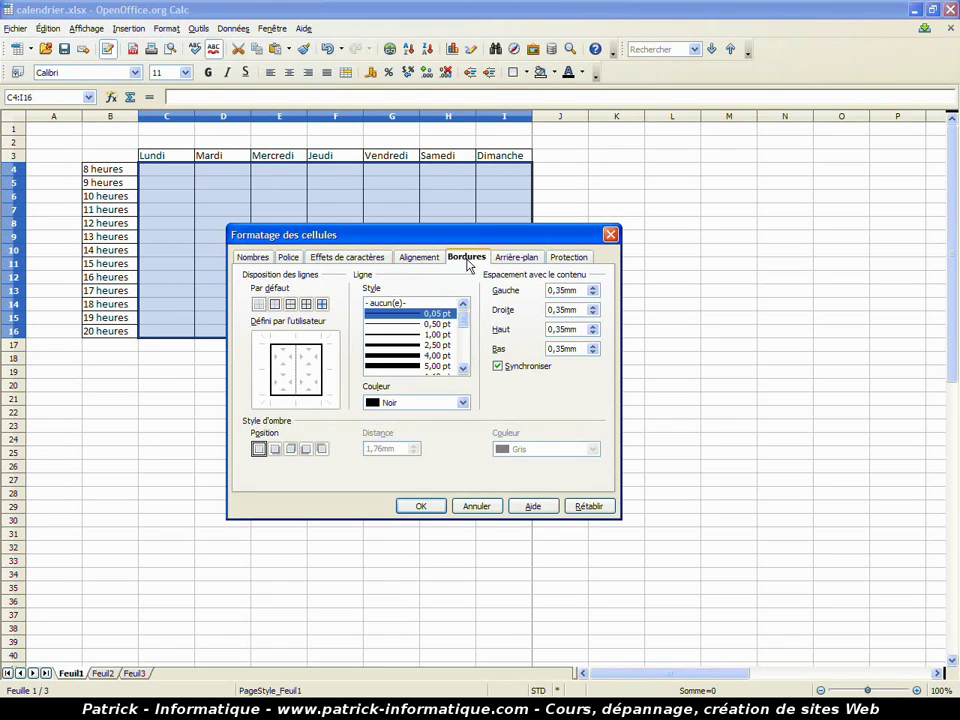
click(271, 365)
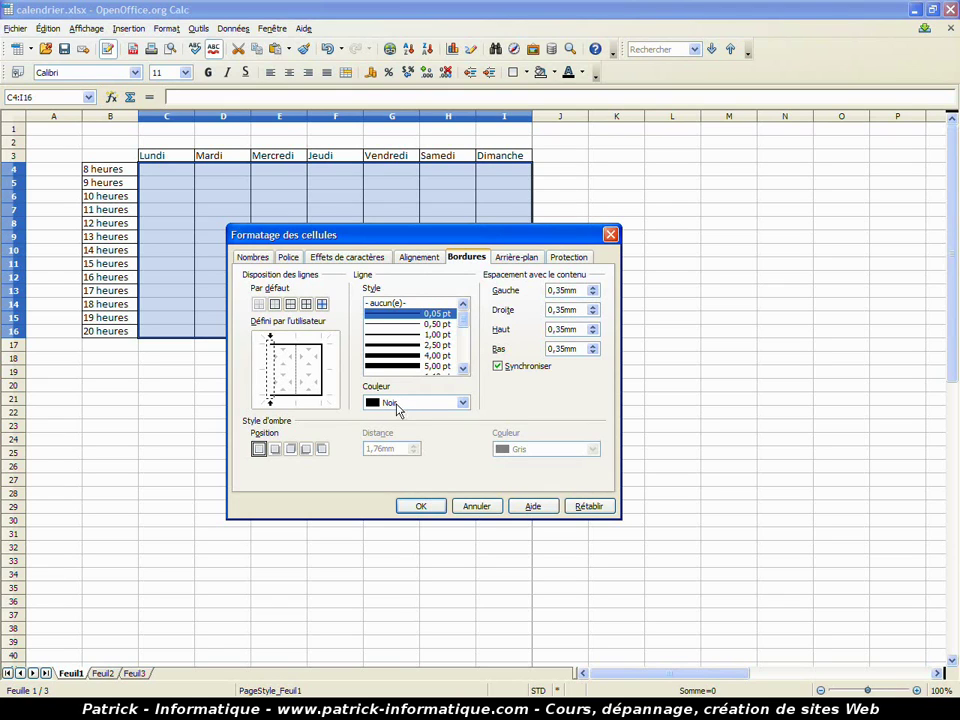
click(397, 408)
scroll(454, 455, down, 3)
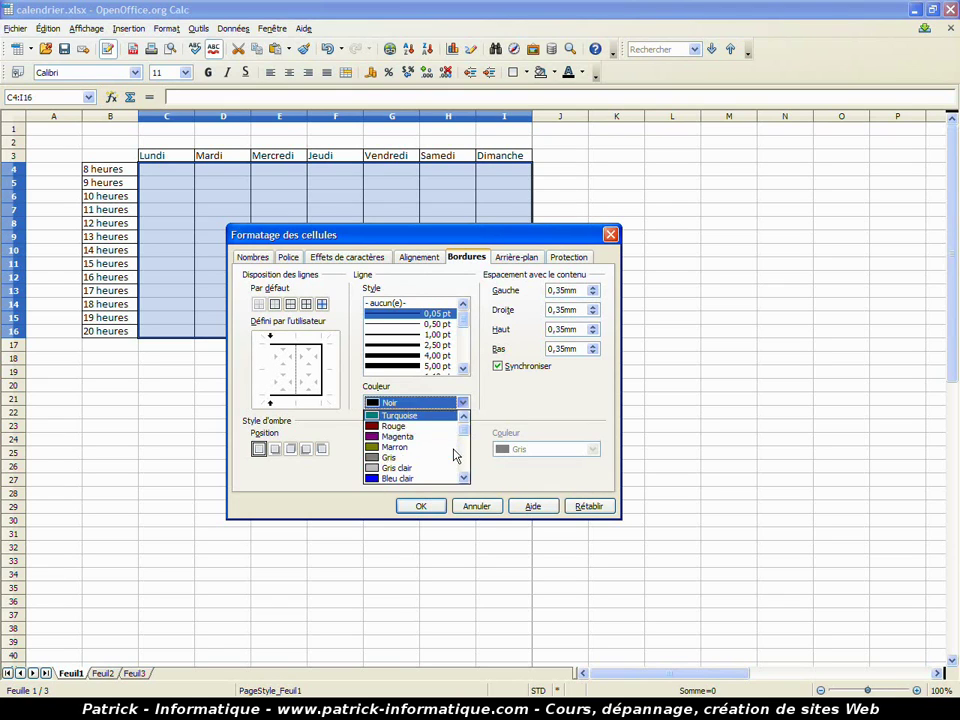
click(433, 447)
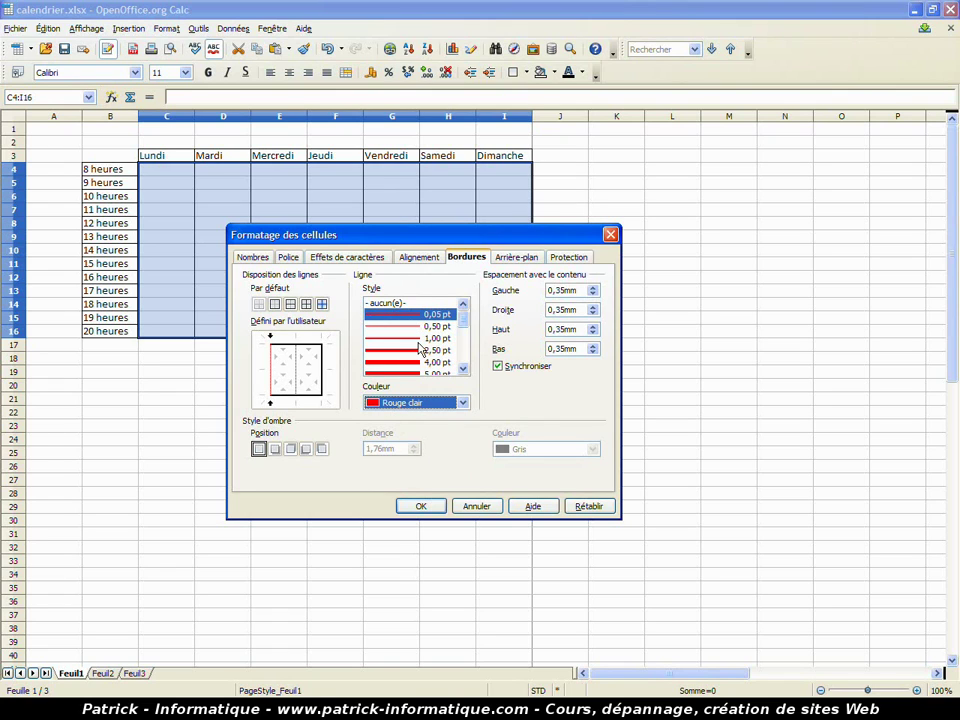
click(420, 351)
click(271, 368)
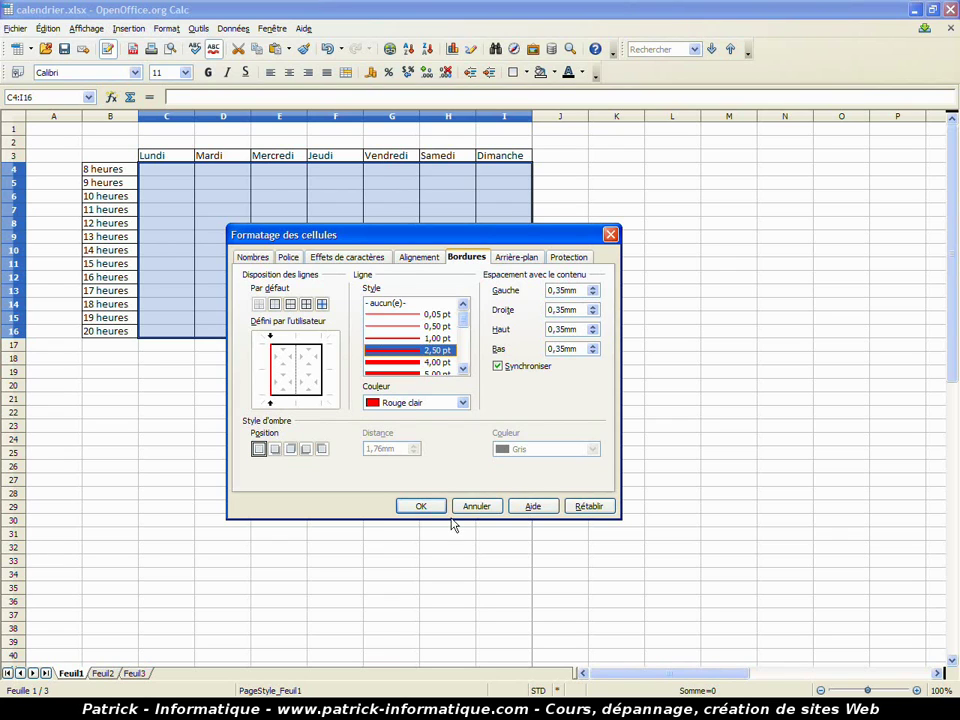
click(421, 506)
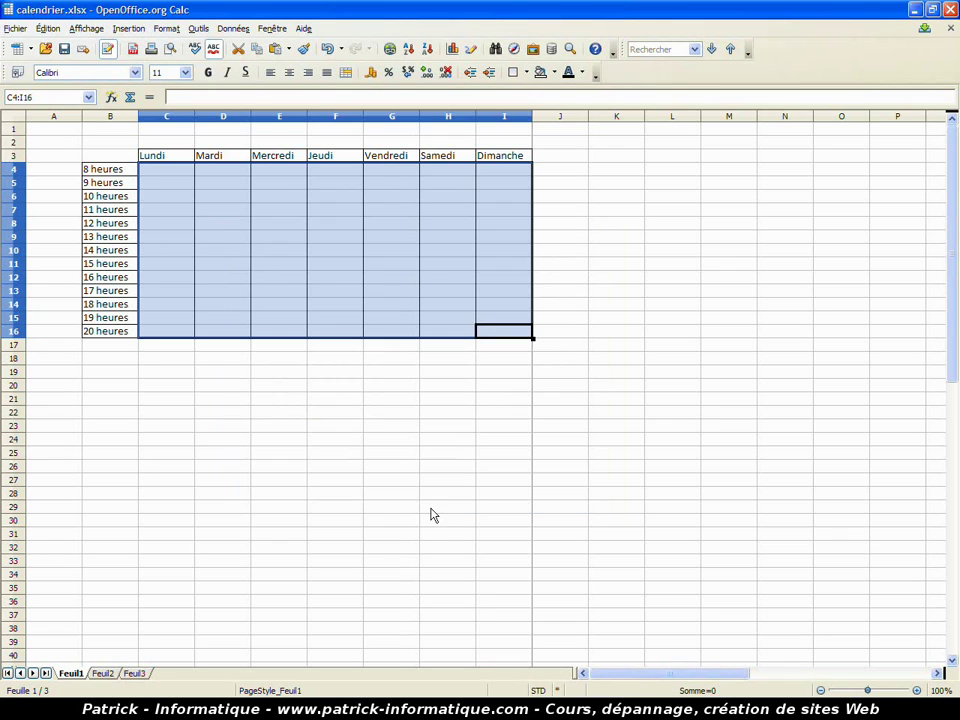
click(462, 445)
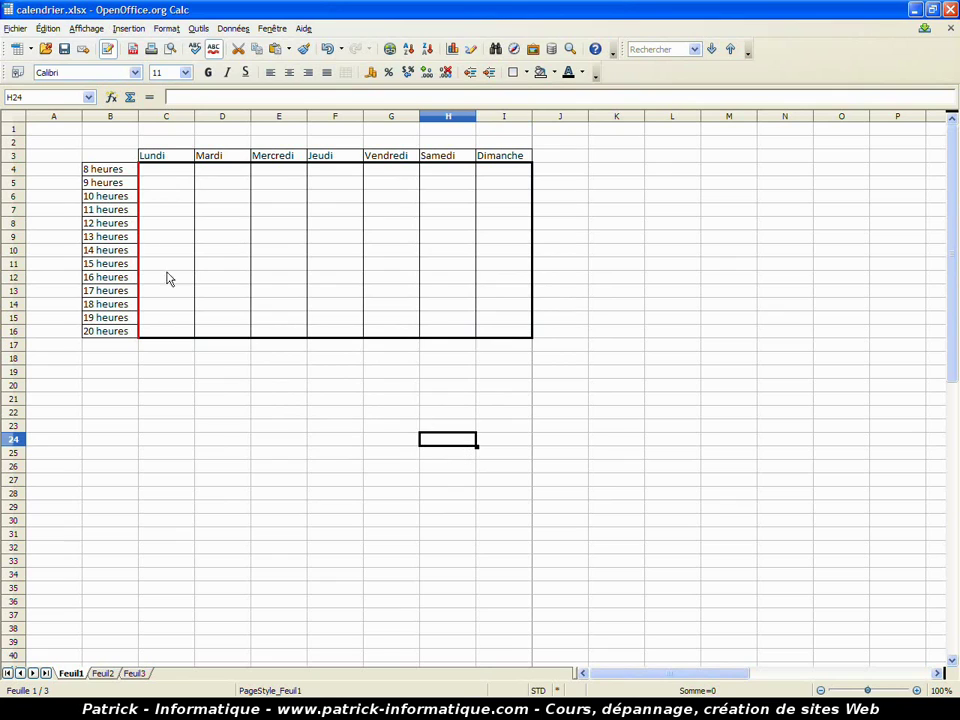